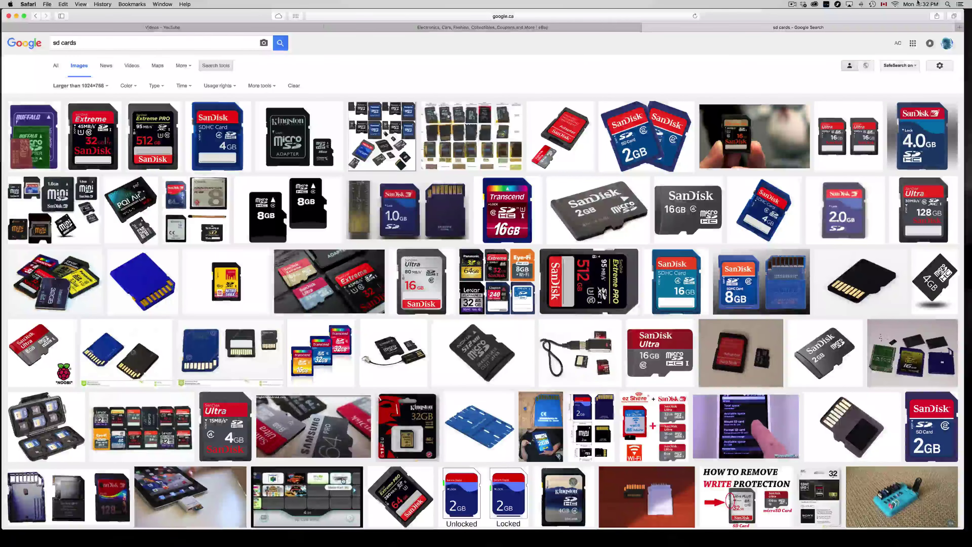
Search the Mac for "disk" and open Disk Utility
left_click(948, 4)
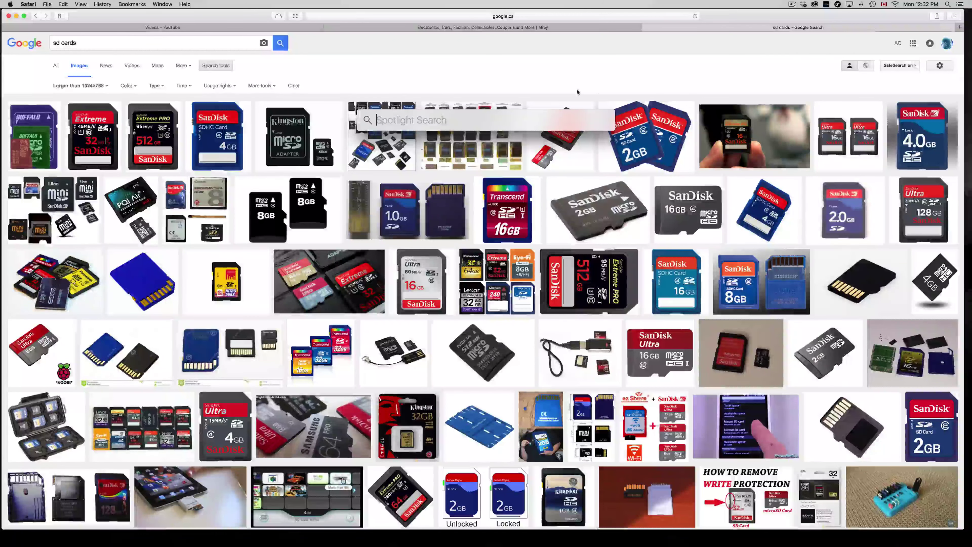
type("disk")
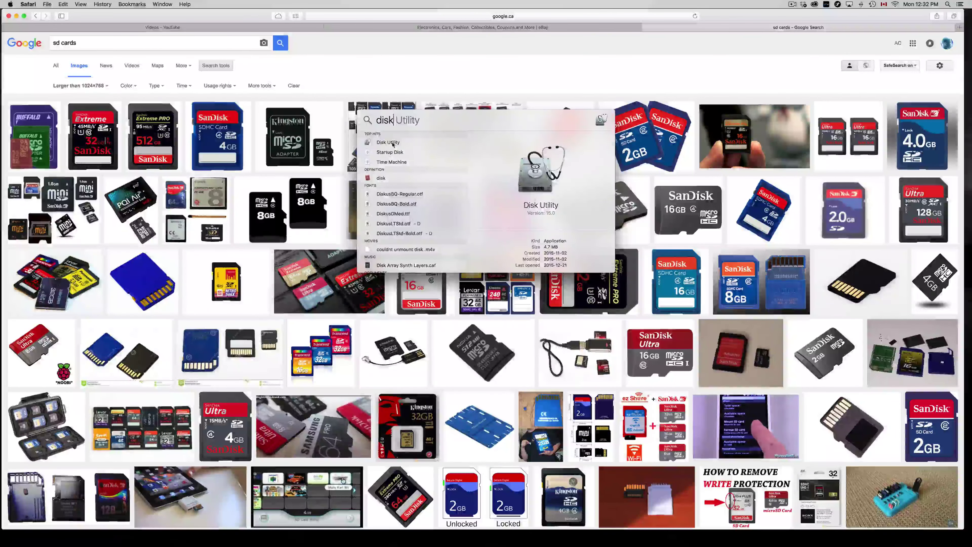
left_click(393, 144)
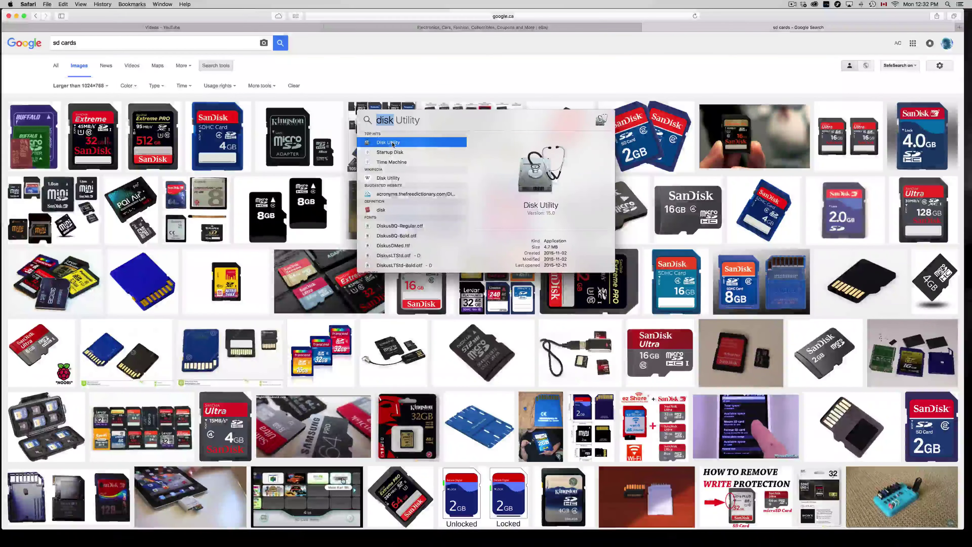
double_click(392, 144)
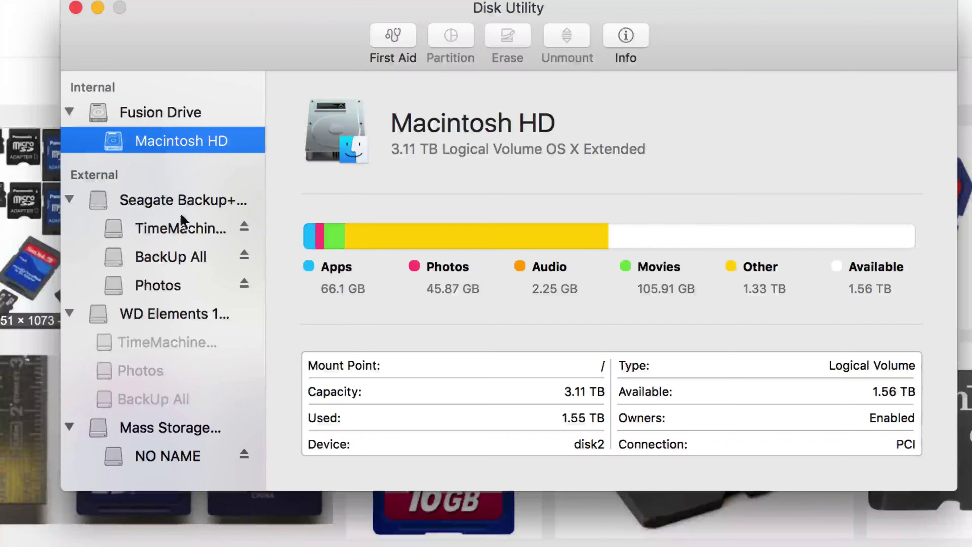
Examine the internal Fusion Drive and its Macintosh HD volume to tell the physical drive apart from its partition
left_click(171, 123)
left_click(169, 130)
left_click(170, 123)
left_click(170, 130)
left_click(174, 114)
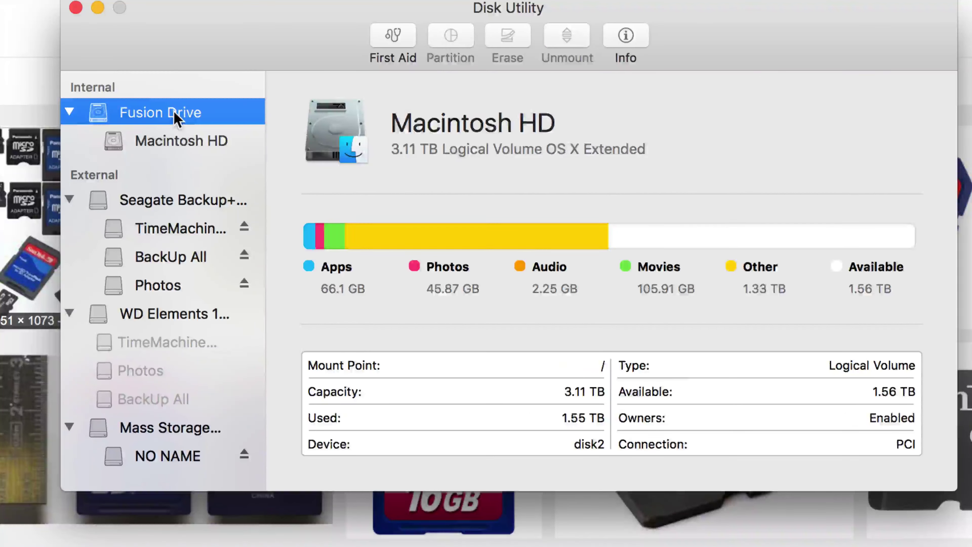
left_click(175, 139)
left_click(173, 121)
left_click(176, 139)
left_click(173, 119)
left_click(177, 138)
left_click(179, 119)
left_click(173, 134)
left_click(180, 114)
left_click(178, 140)
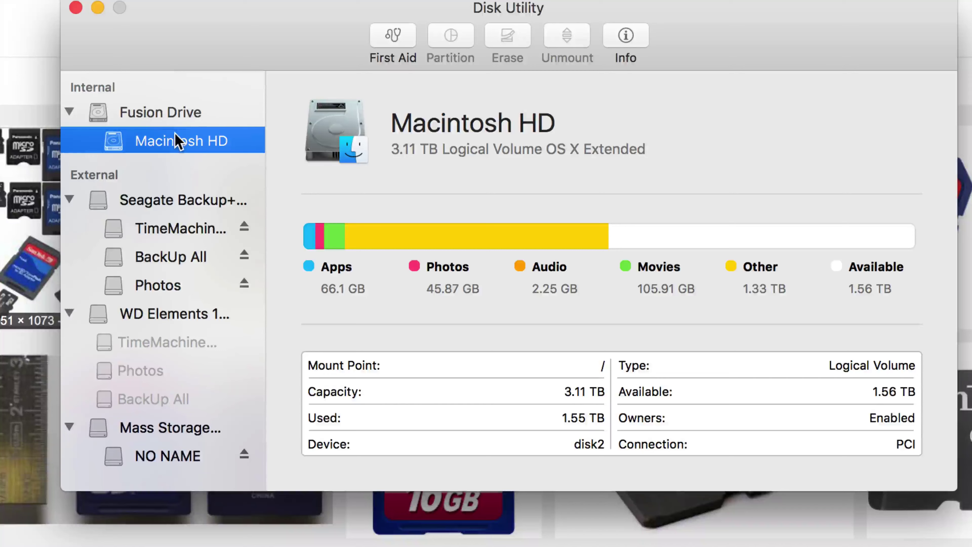
left_click(182, 117)
left_click(175, 142)
Set up an erase of the external Mass Storage device with the name microsdcard and the ExFAT format
left_click(182, 431)
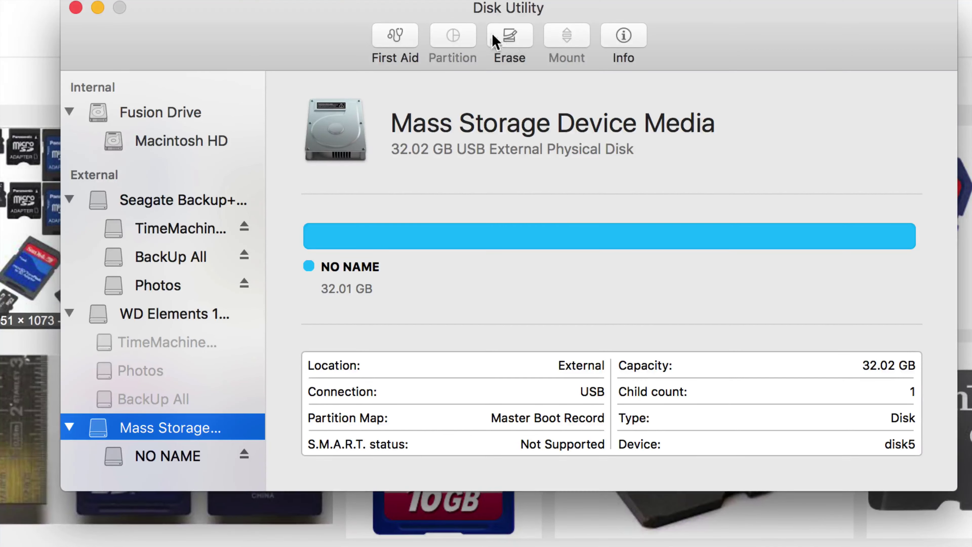
left_click(508, 40)
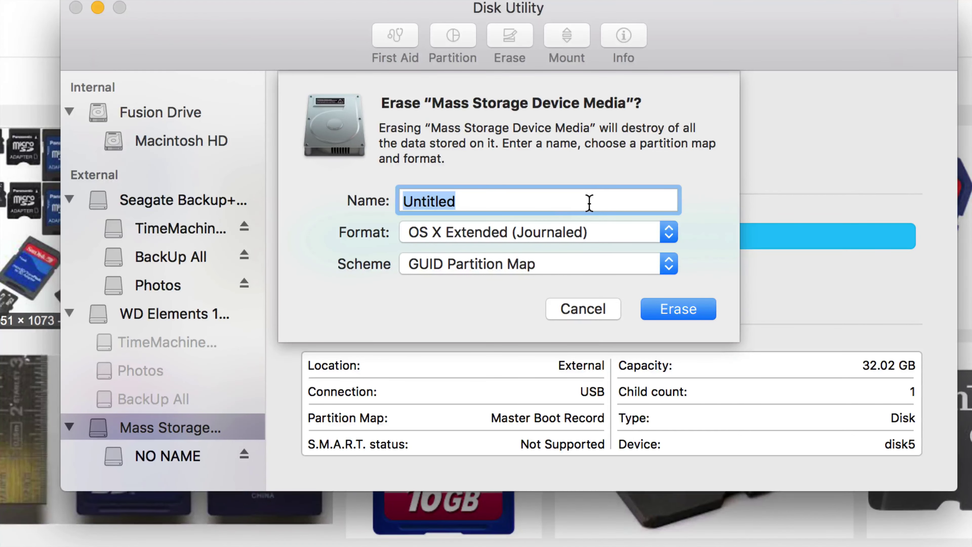
type("mi")
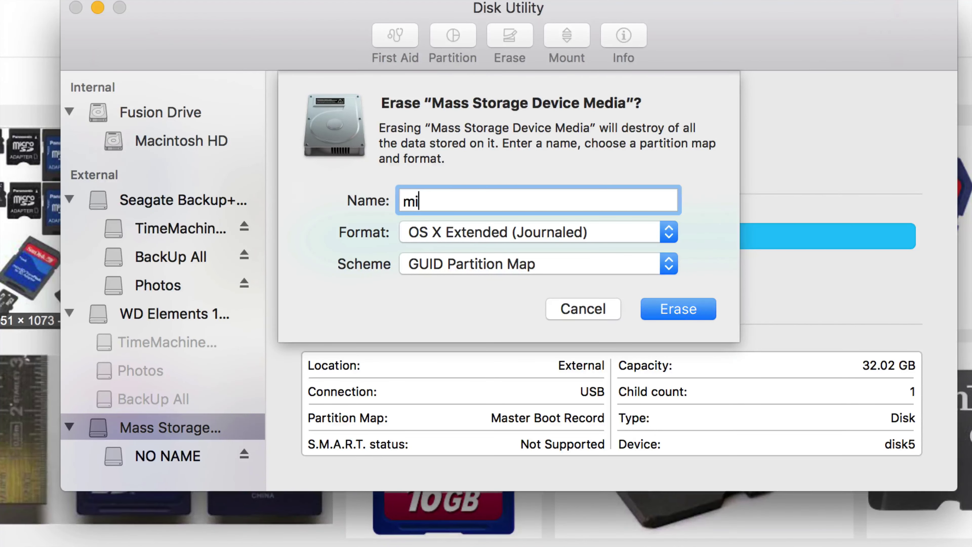
type("crosdcard")
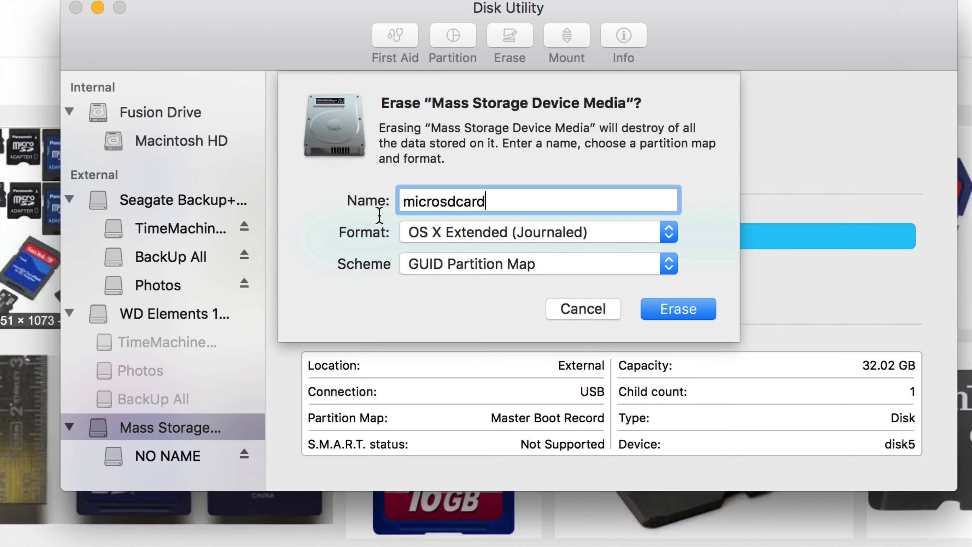
left_click(667, 234)
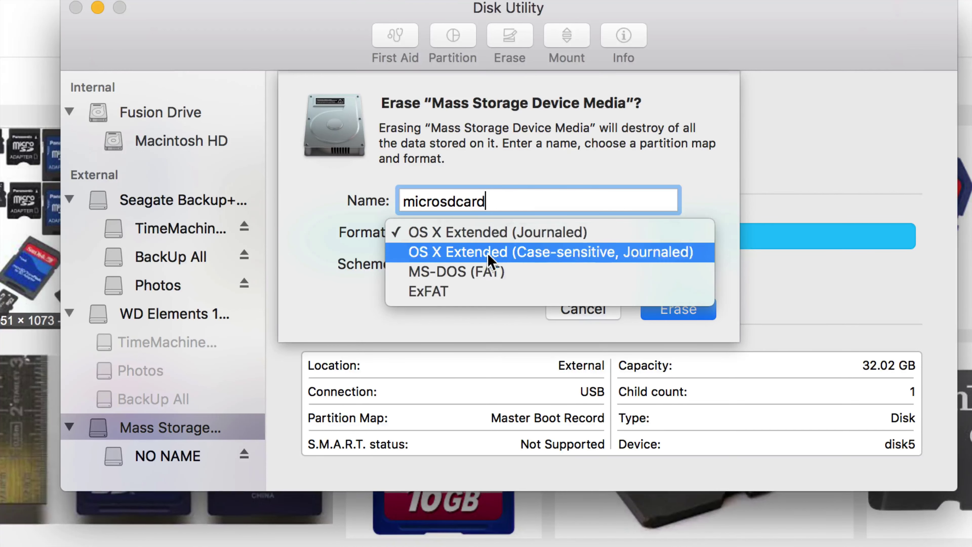
left_click(449, 288)
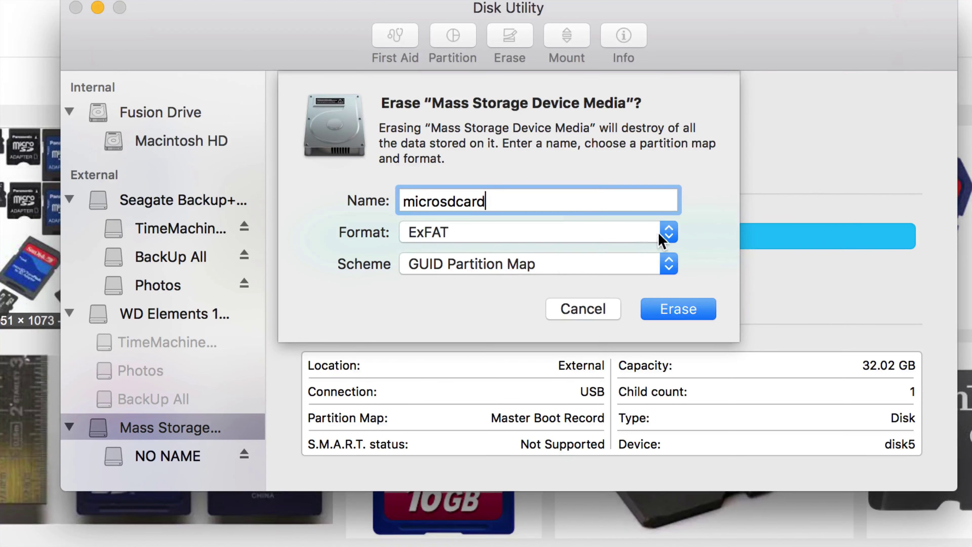
Try MS-DOS (FAT) as the erase format and return to ExFAT
left_click(669, 231)
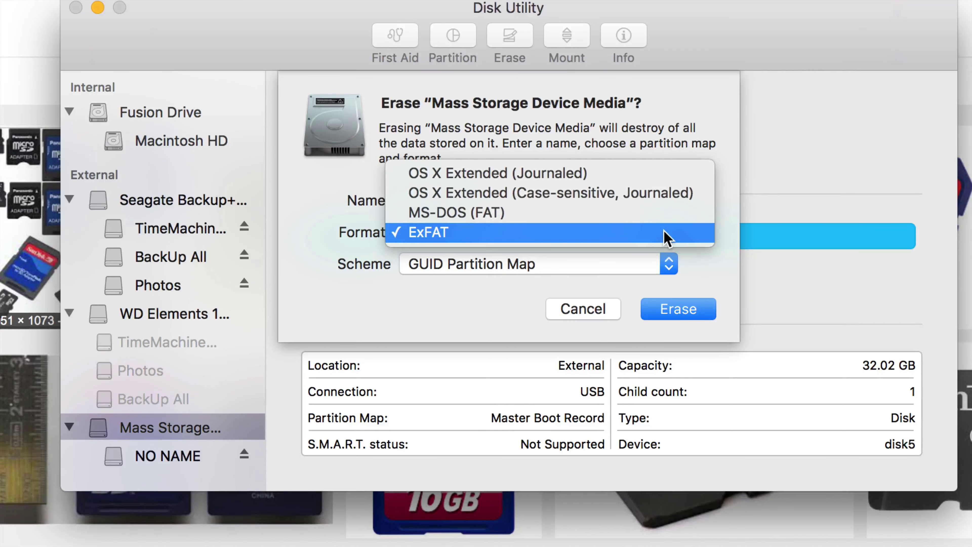
left_click(433, 214)
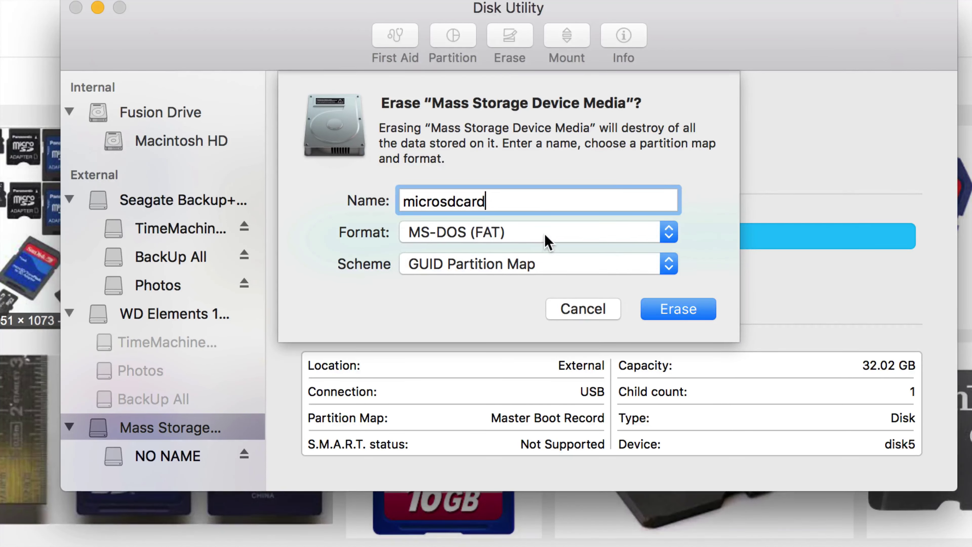
left_click(548, 241)
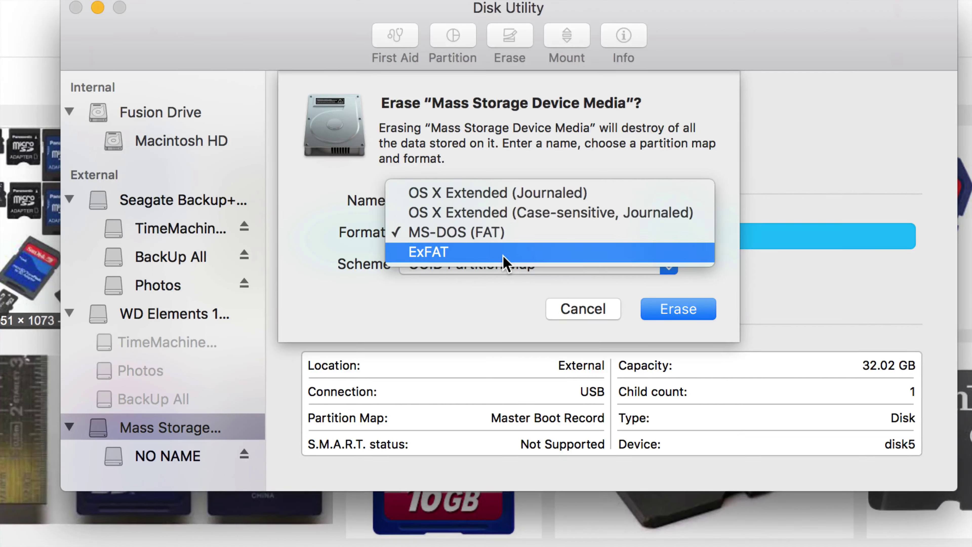
left_click(507, 264)
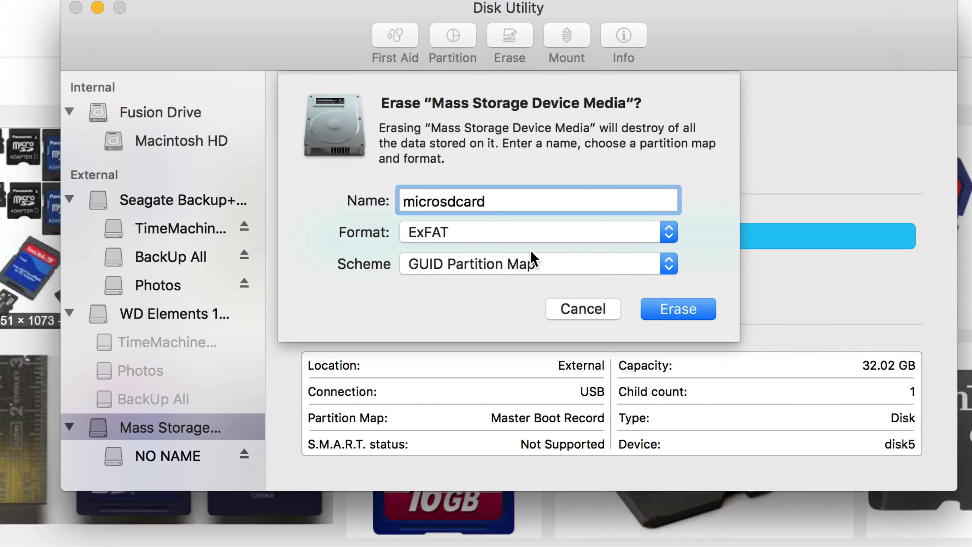
left_click(559, 235)
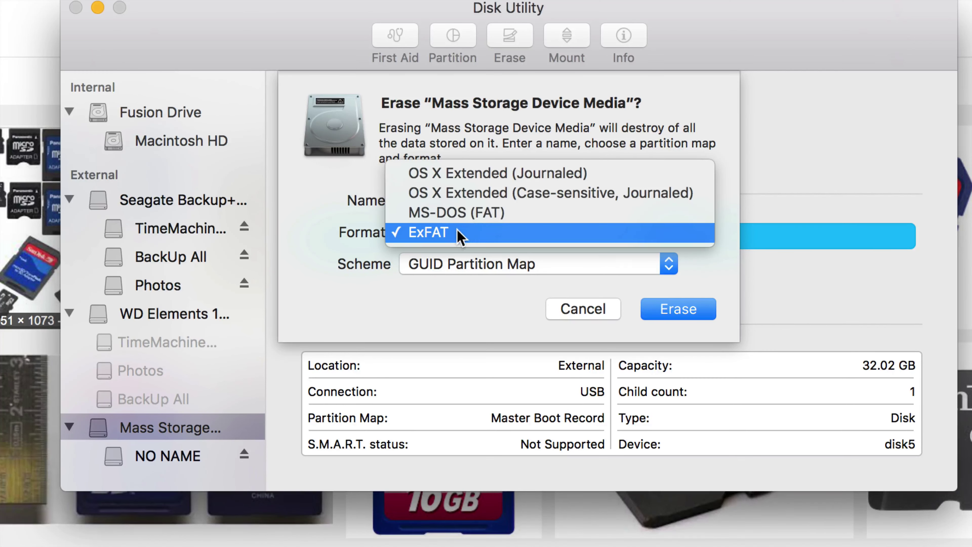
left_click(466, 214)
left_click(490, 232)
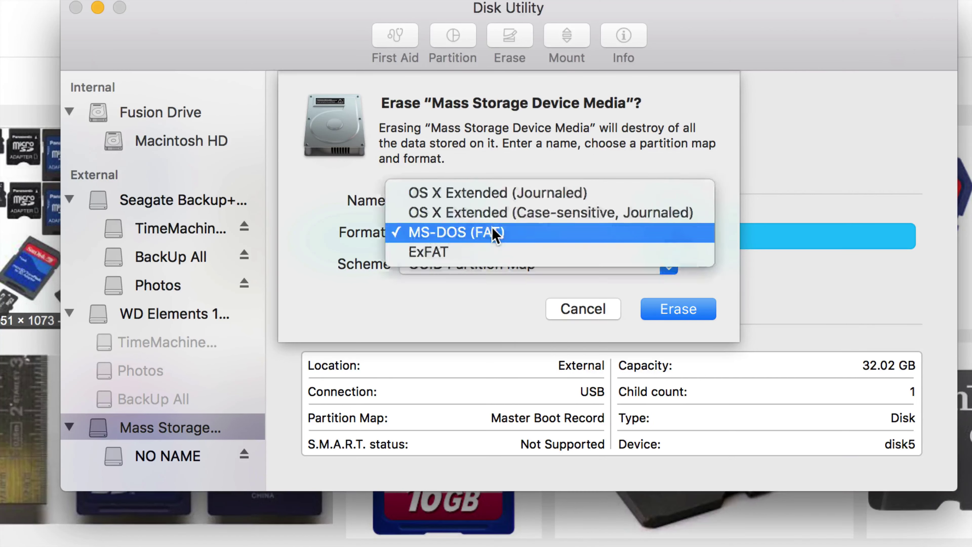
left_click(479, 256)
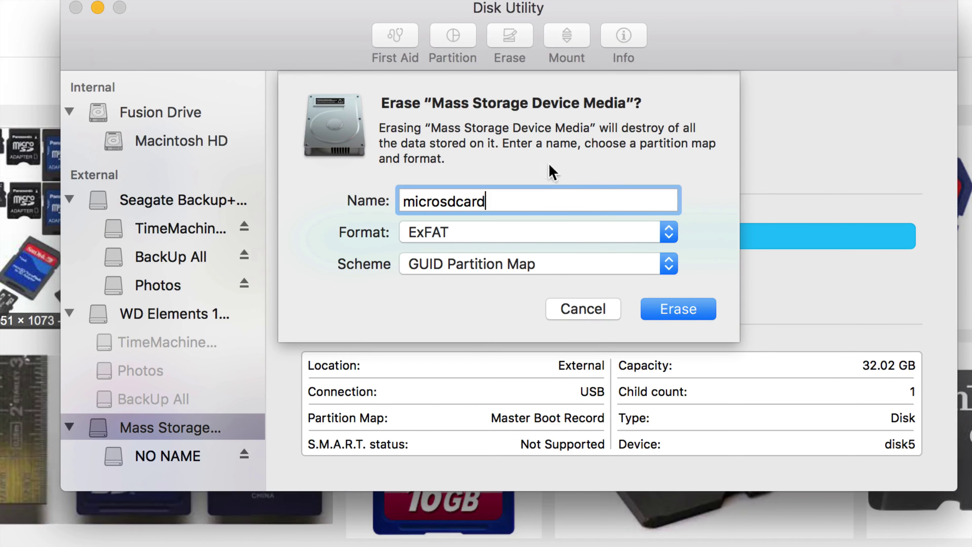
left_click(668, 233)
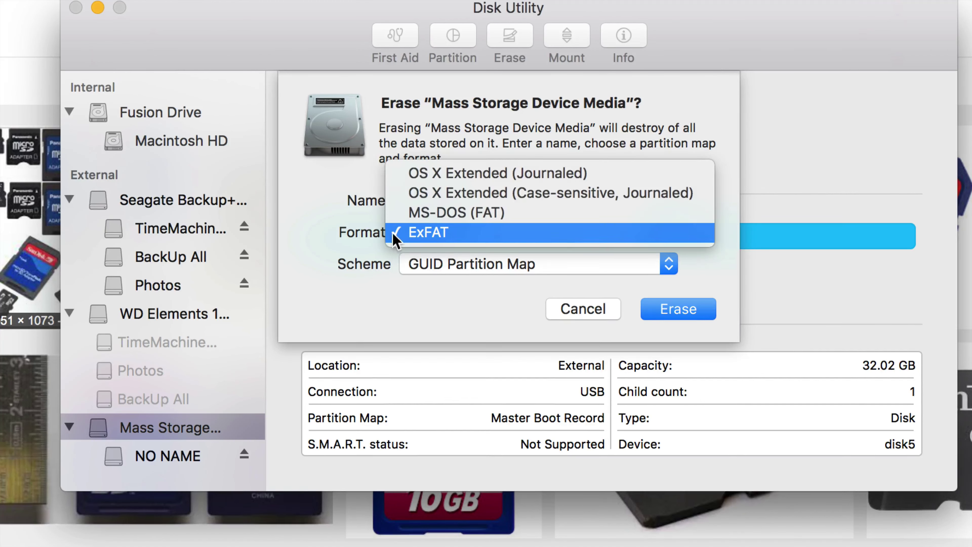
left_click(432, 234)
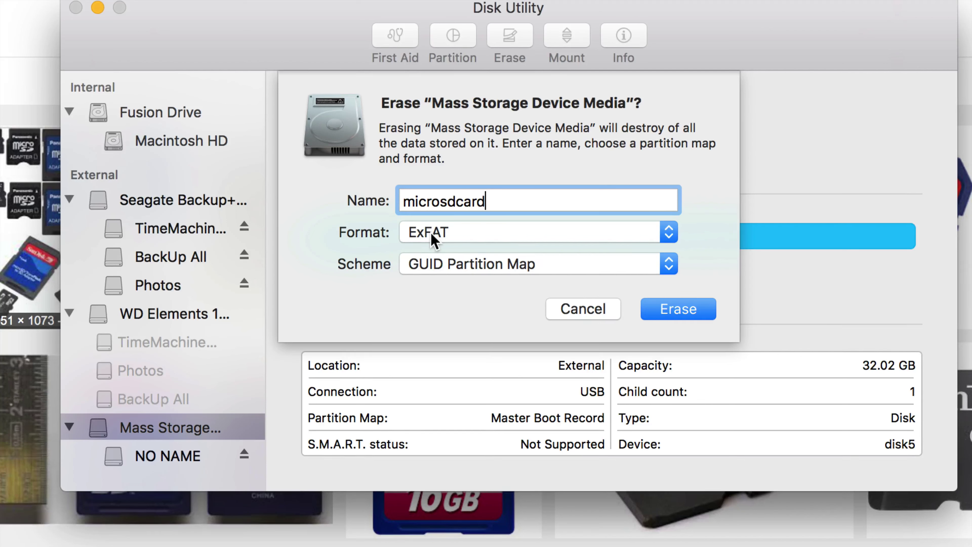
Keep the GUID Partition Map scheme and erase the Mass Storage device
left_click(561, 268)
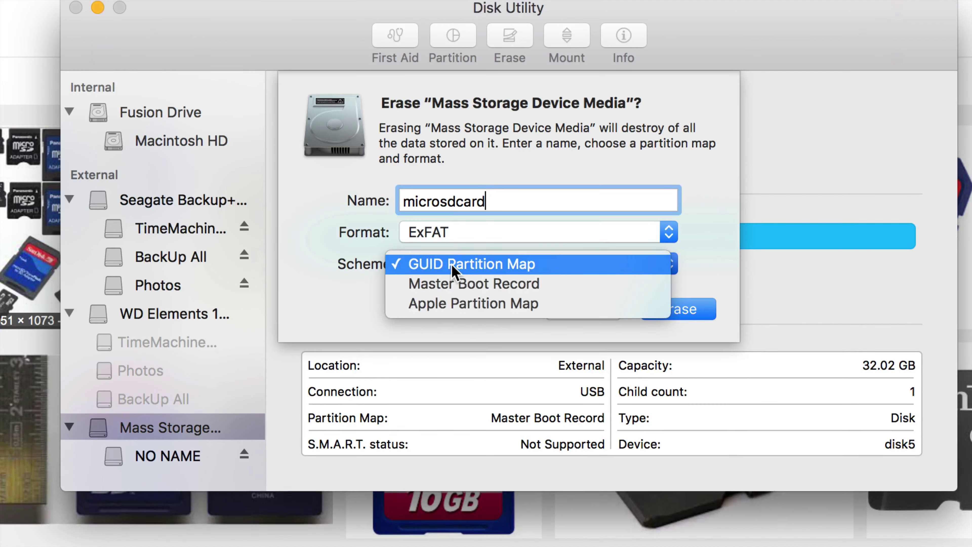
left_click(706, 267)
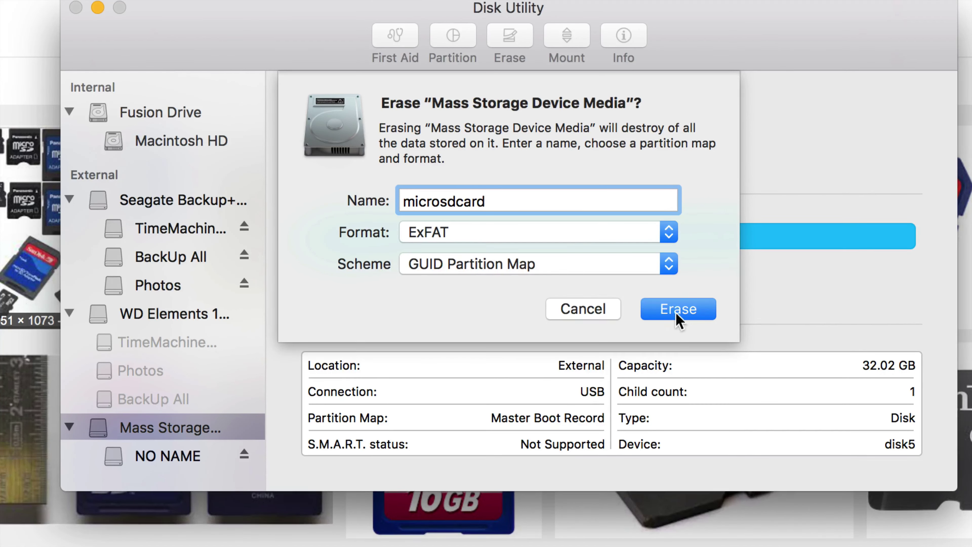
left_click(685, 311)
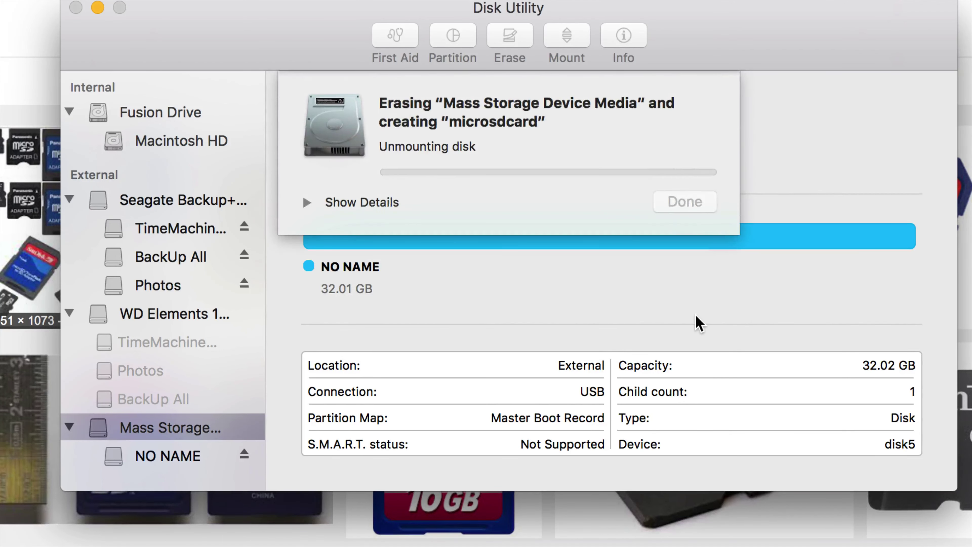
Review the detailed log of the erase process from start to end and close the erase report
left_click(307, 203)
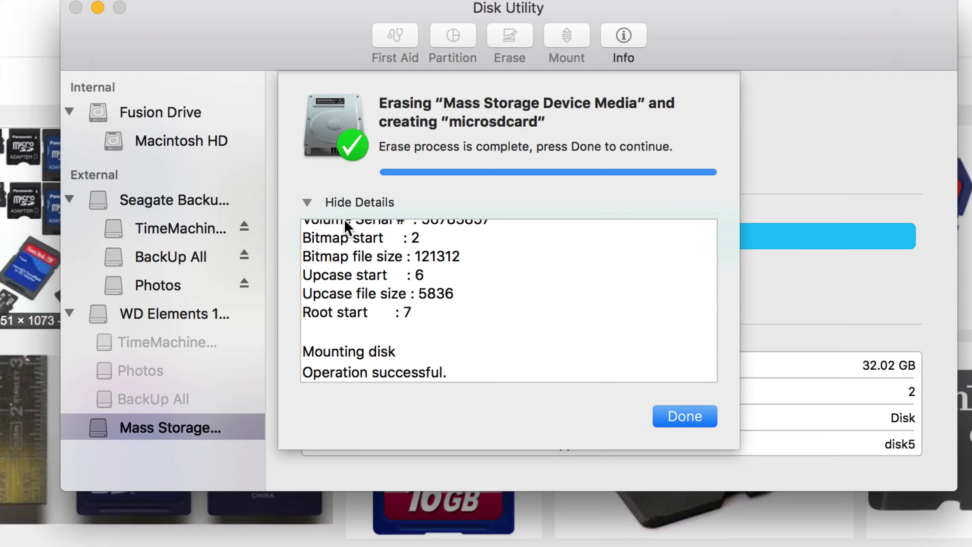
scroll(427, 300, "up", 10)
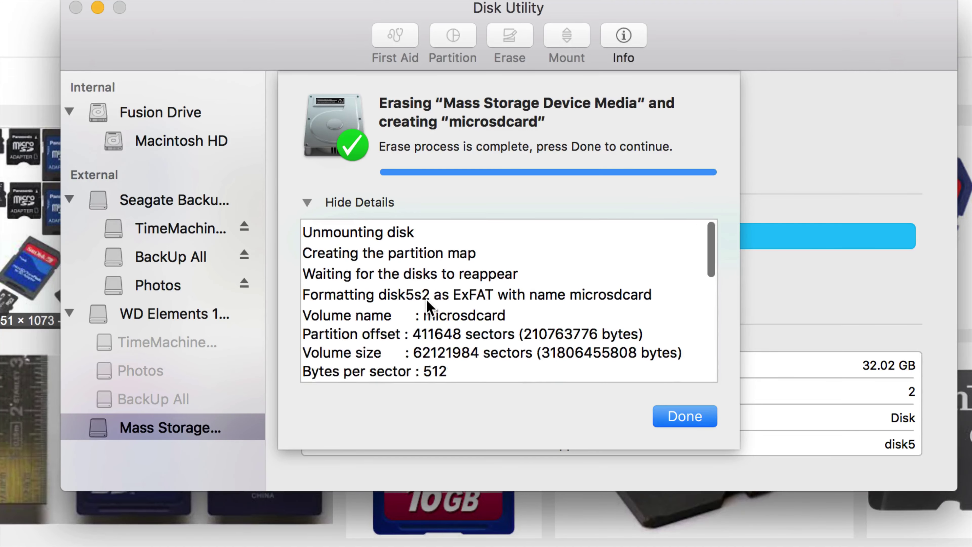
scroll(428, 304, "down", 10)
scroll(428, 307, "up", 10)
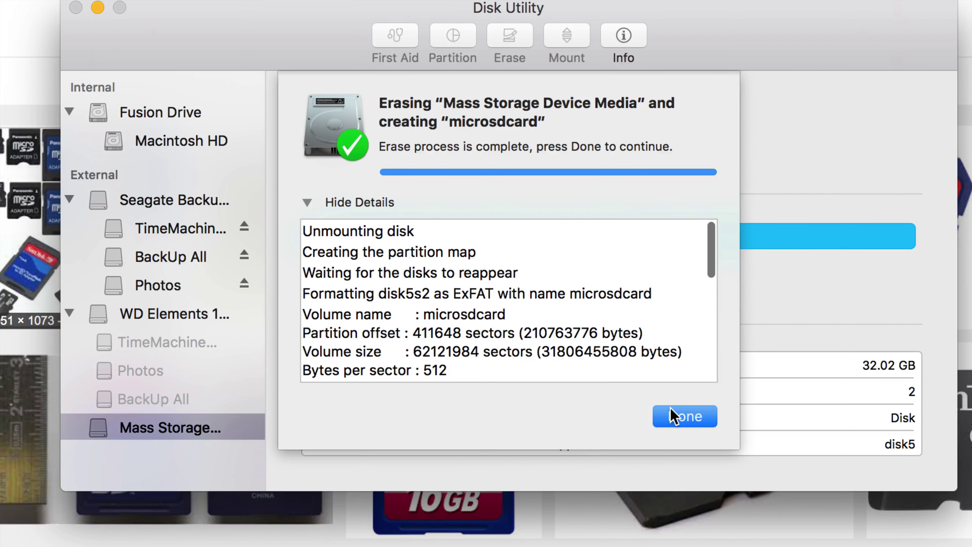
left_click(682, 417)
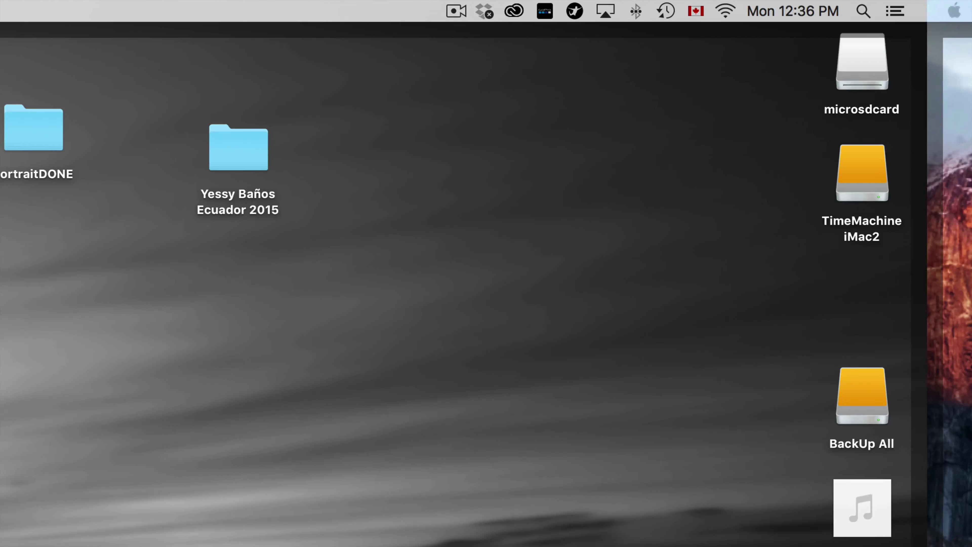
Eject the microsdcard volume from the desktop
right_click(859, 68)
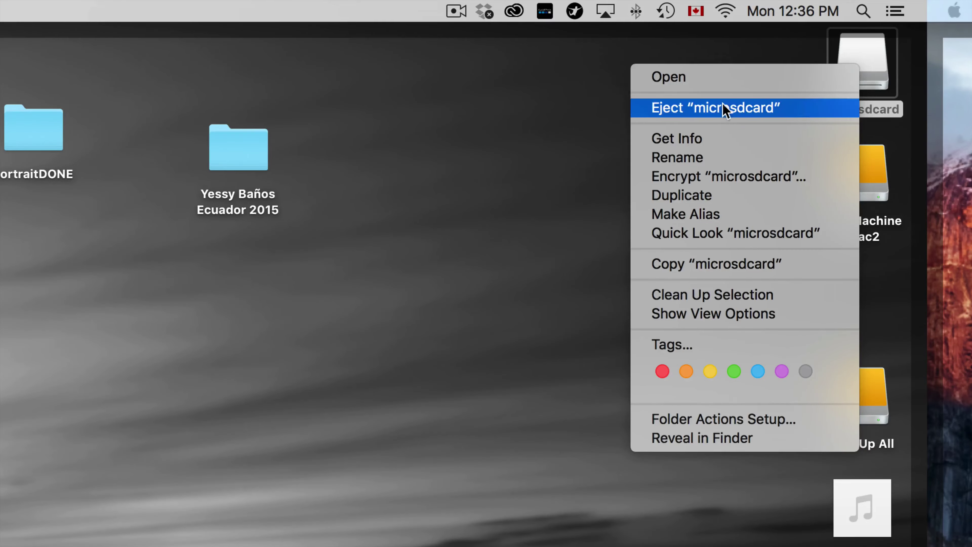
left_click(694, 110)
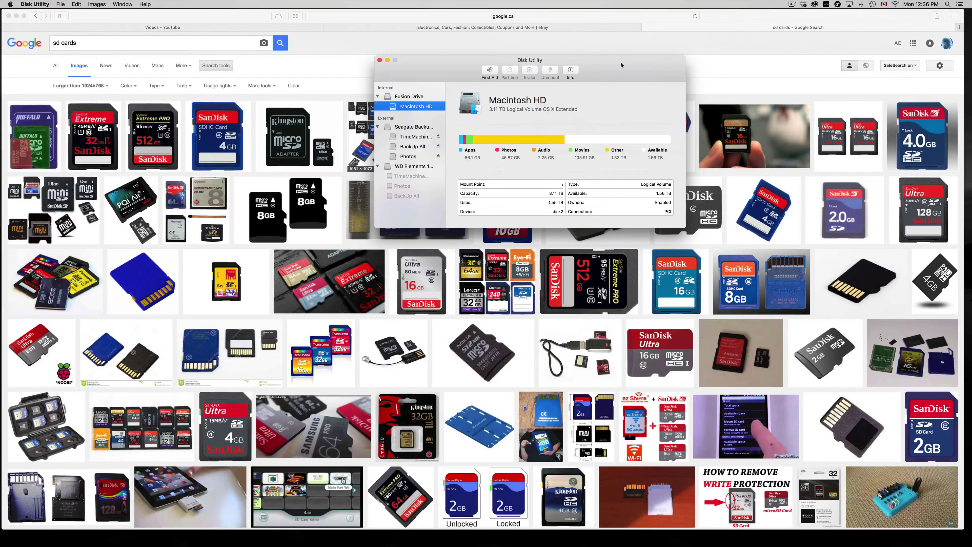
left_click_drag(629, 62, 670, 148)
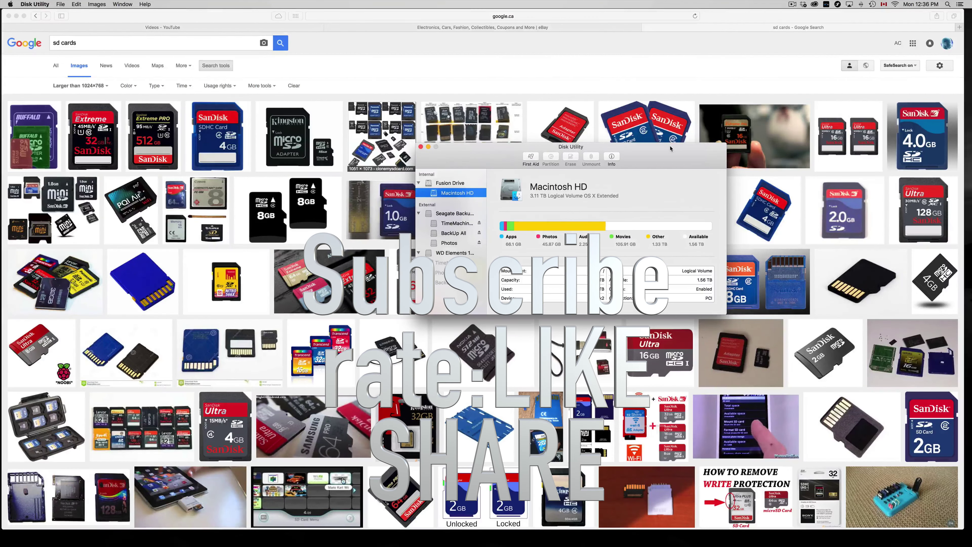